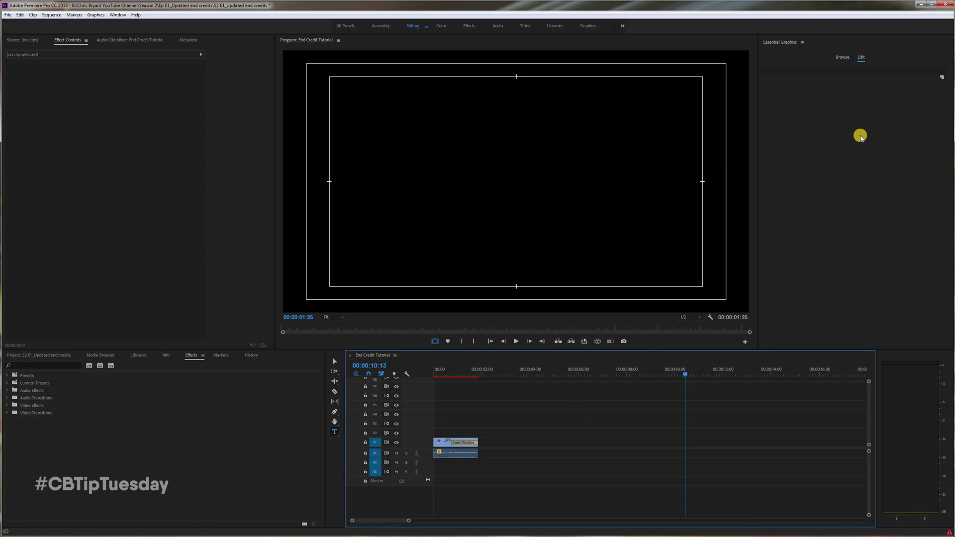
Show the Essential Graphics panel and switch Premiere Pro to the Graphics workspace
click(861, 136)
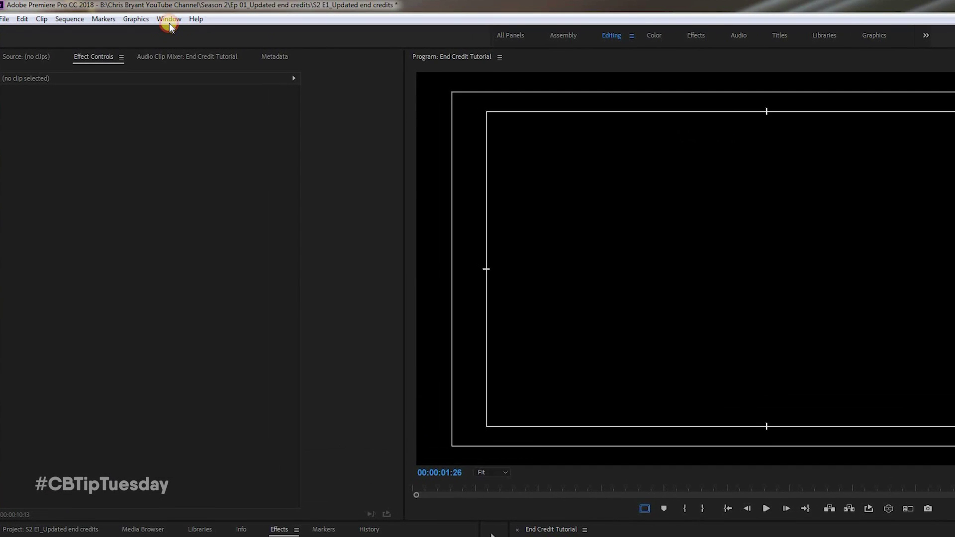
click(169, 23)
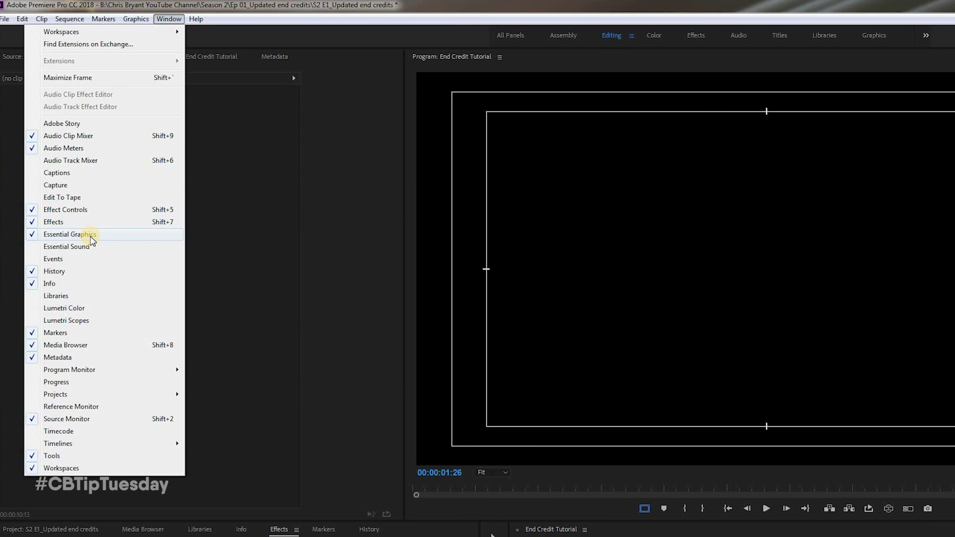
click(251, 207)
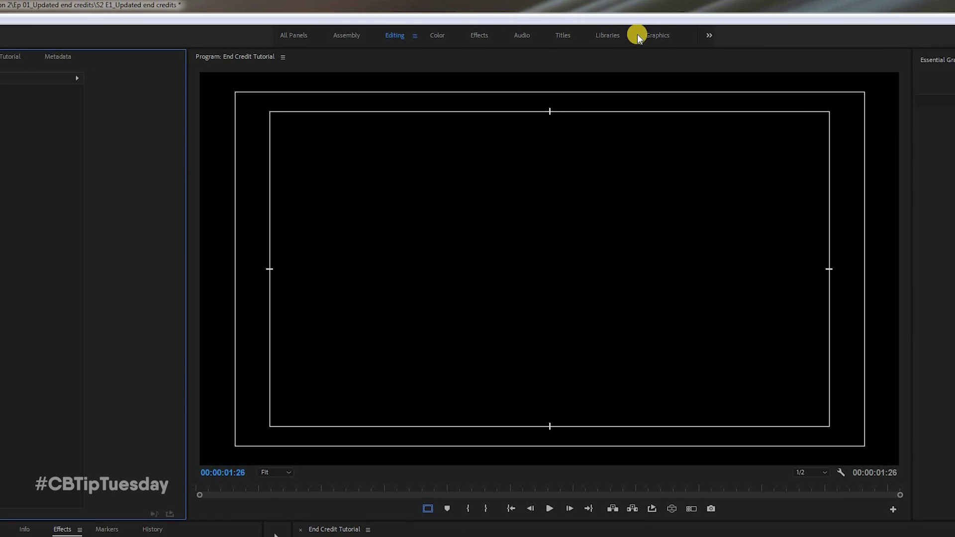
click(664, 37)
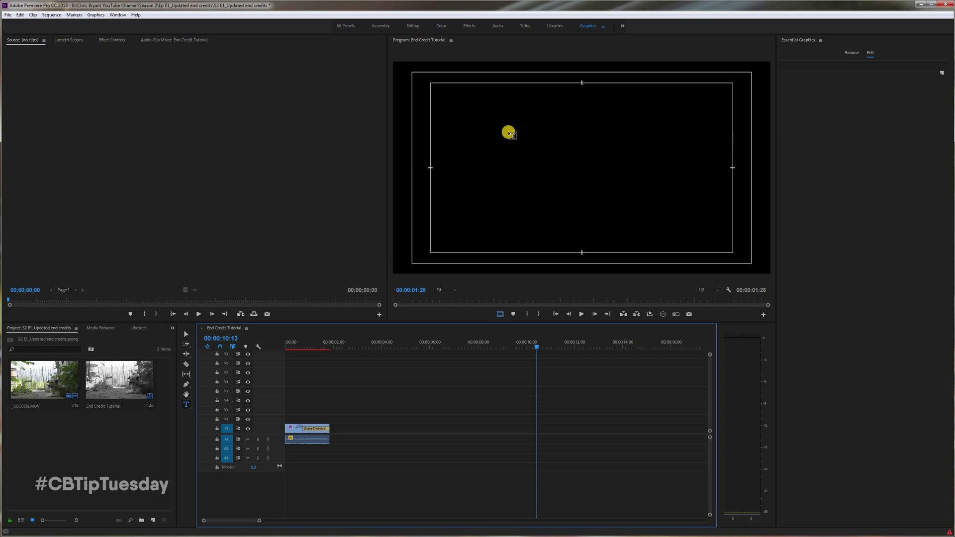
Start an empty text graphic in the Program monitor and copy the whole credits list from Word
click(494, 122)
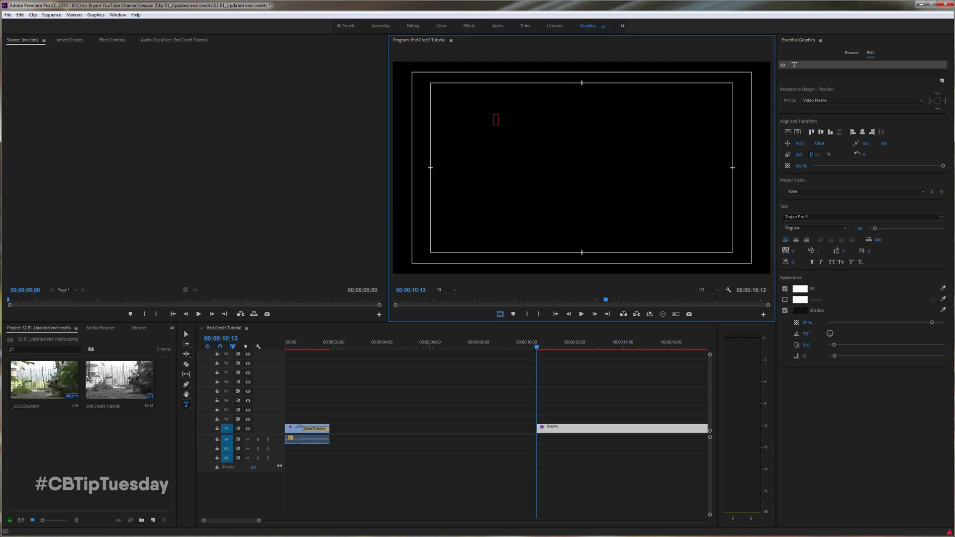
key(alt+Tab)
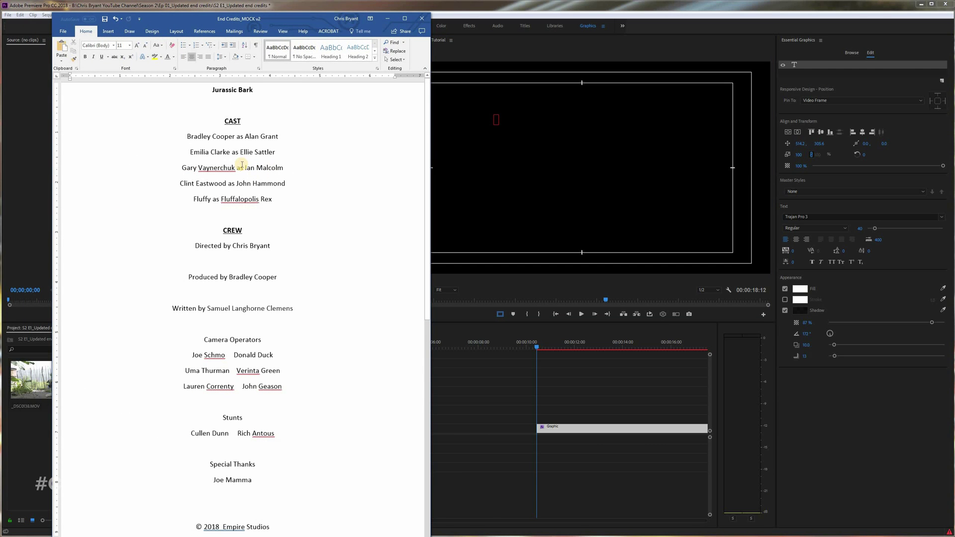
key(ctrl+a)
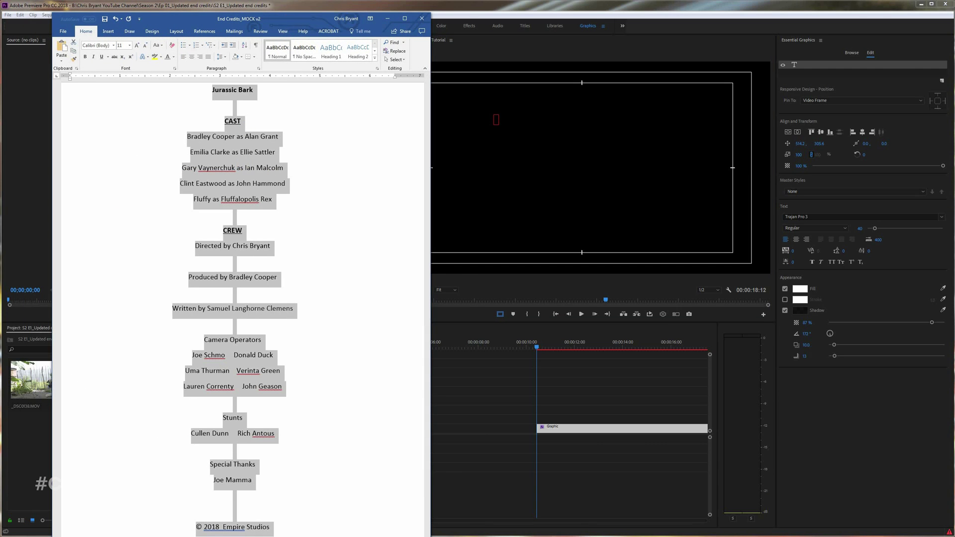
key(alt+Tab)
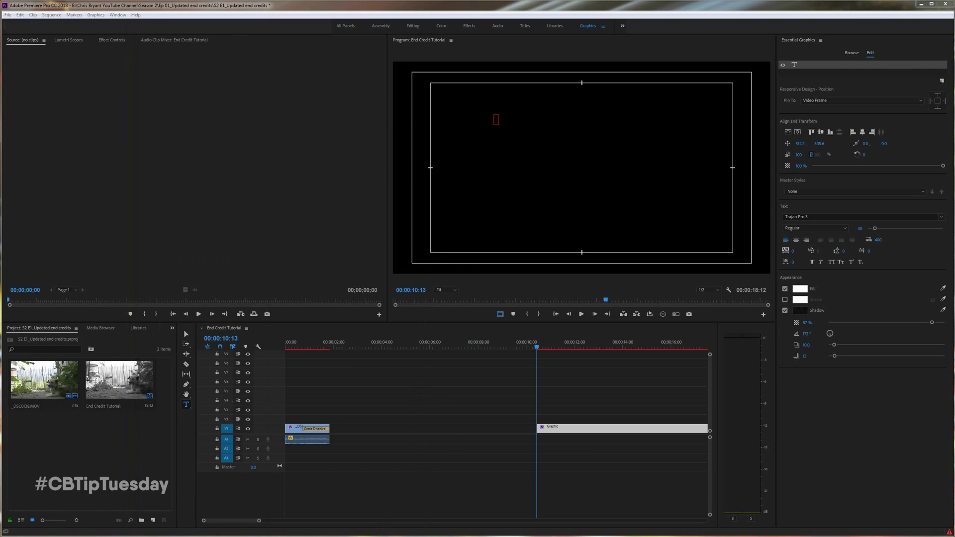
Paste the Word credits into the text graphic, centre-align all lines, and drag the block to frame centre
click(496, 122)
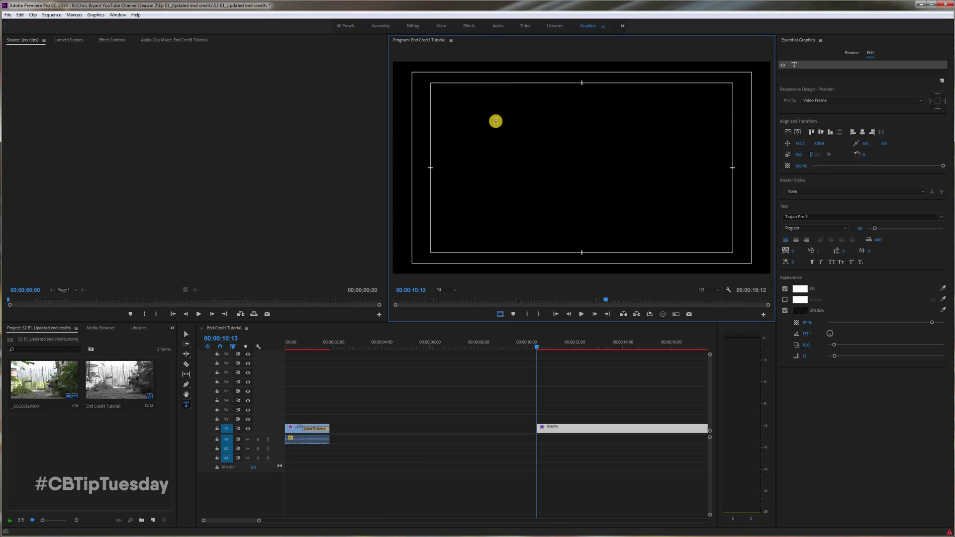
key(ctrl+v)
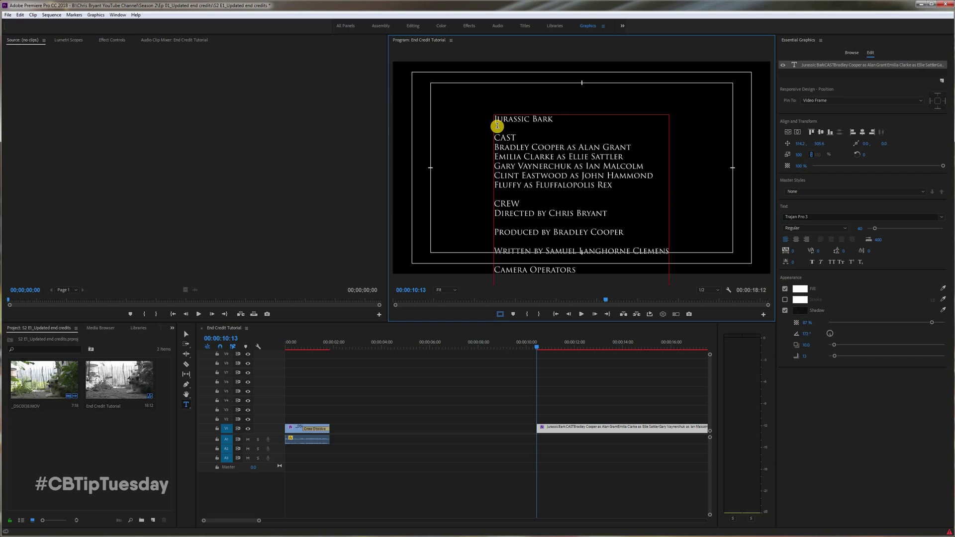
key(ctrl+a)
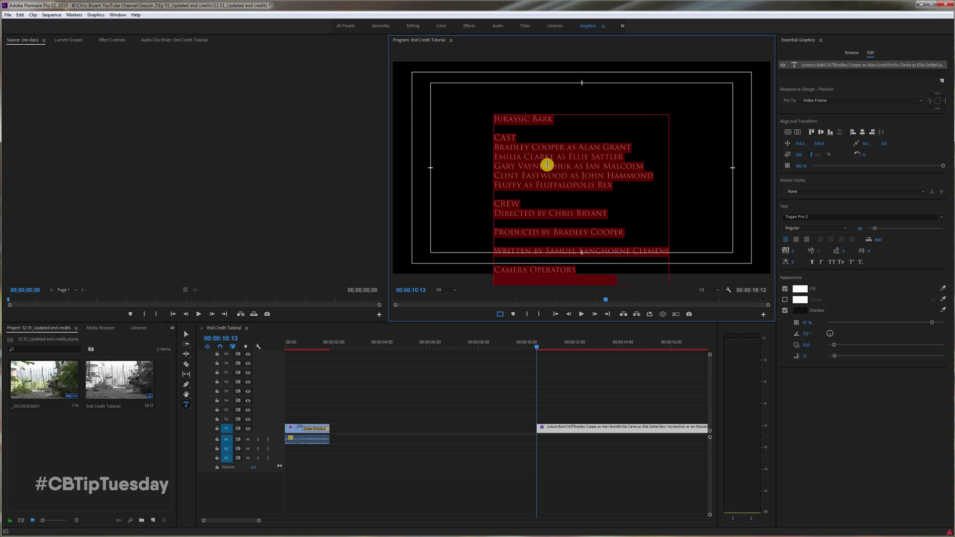
click(796, 241)
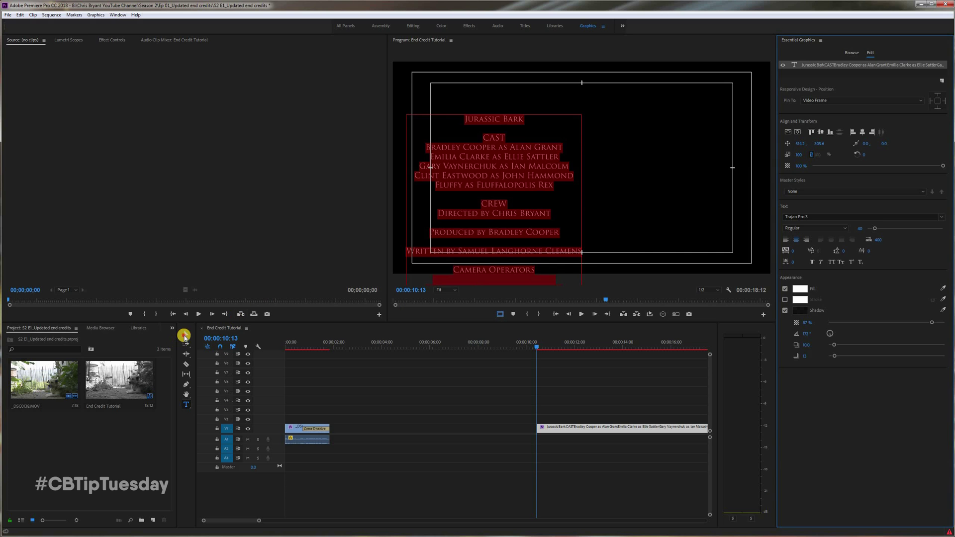
click(185, 335)
drag(491, 208, 585, 185)
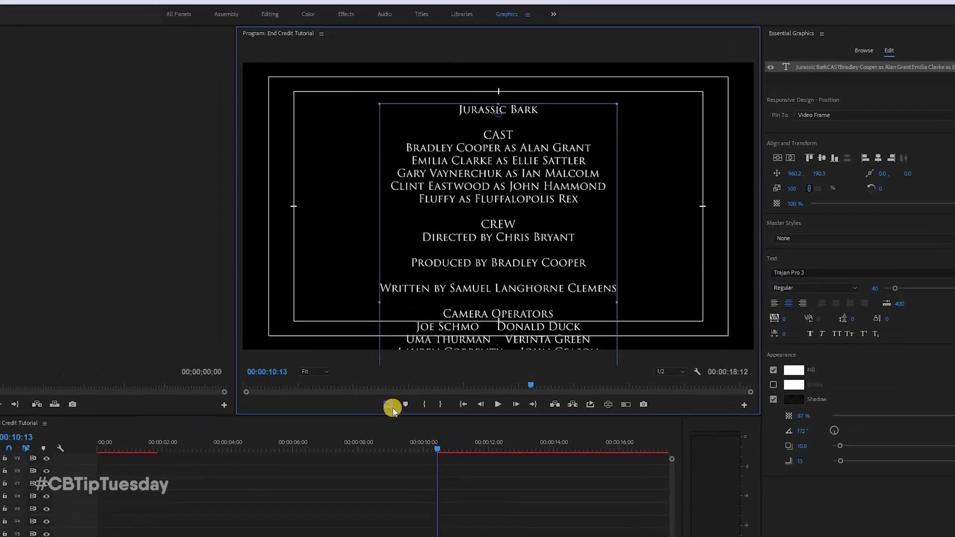
Toggle the safe margins, then drag the credits clip 00:00:07:20 earlier so it ends at 00:00:10:13
click(389, 405)
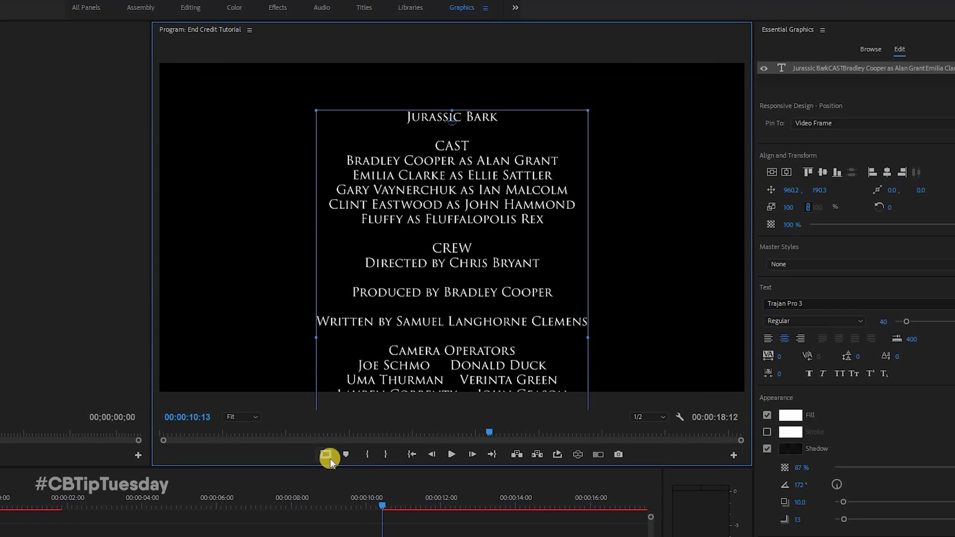
click(389, 405)
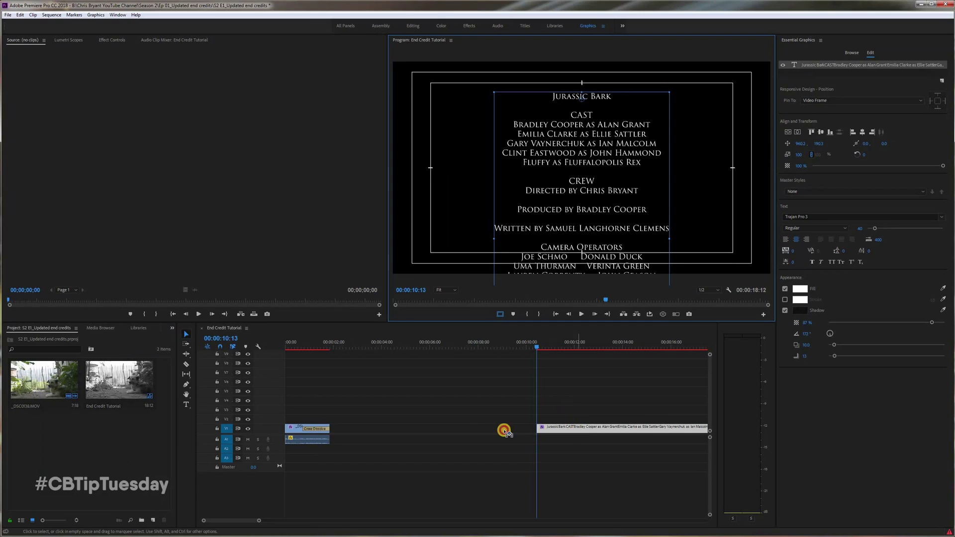
drag(504, 430, 385, 431)
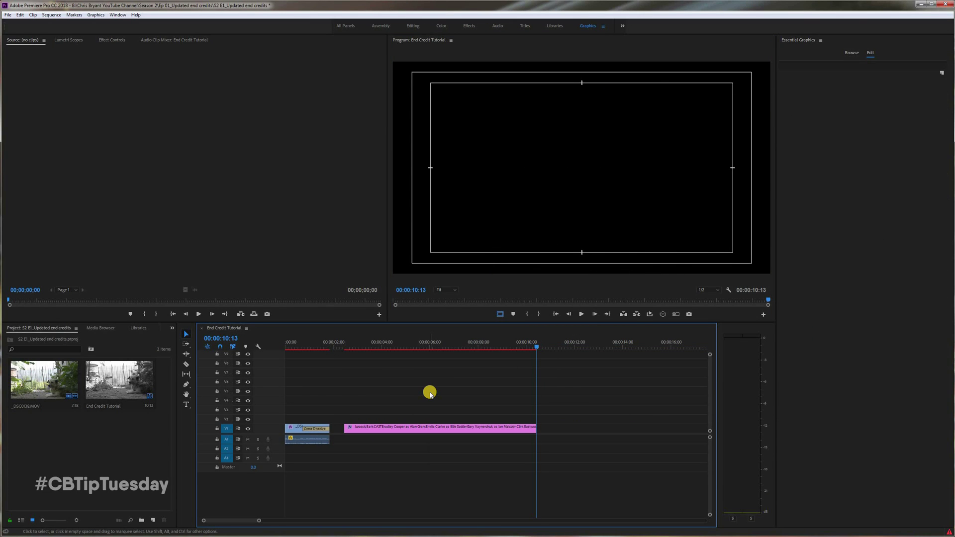
Tick Roll under Responsive Design - Time for the credits clip, then return near the start
click(431, 429)
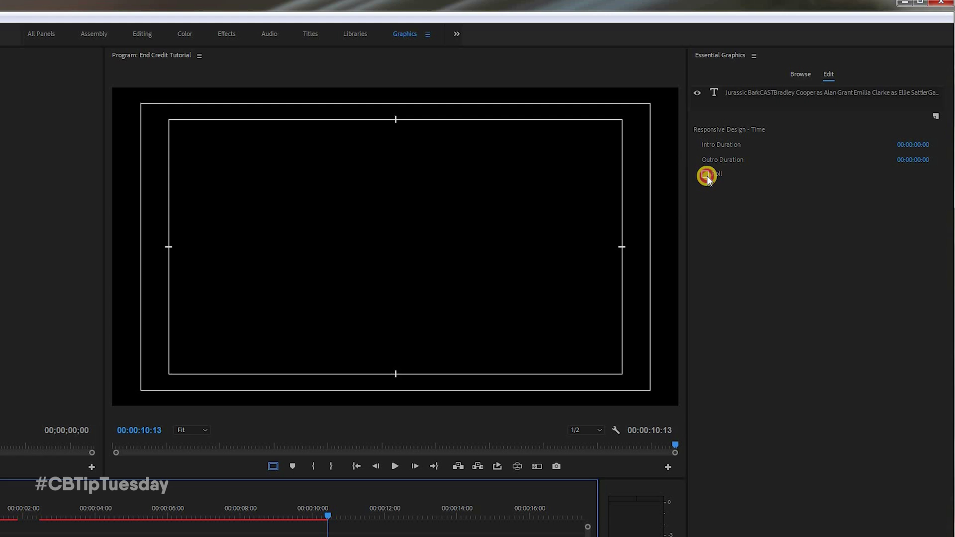
click(705, 174)
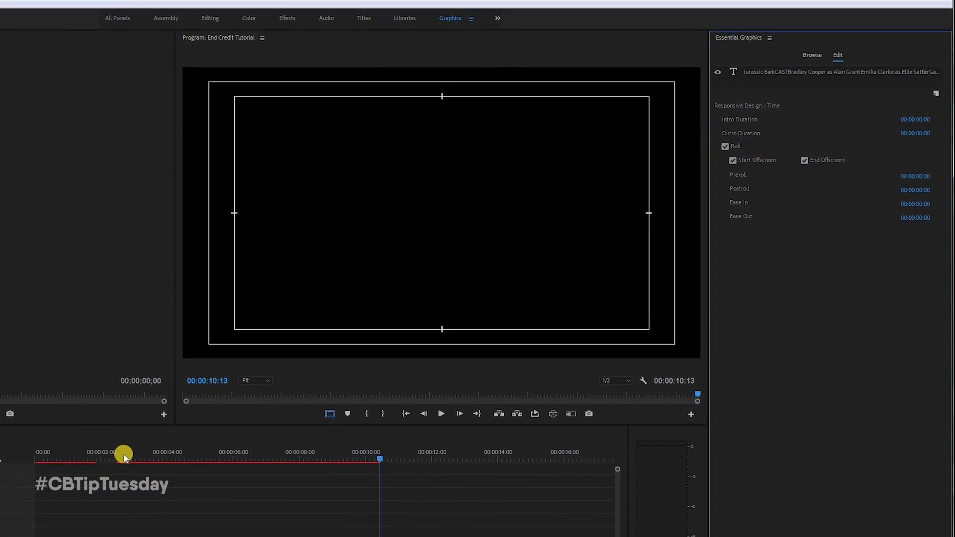
click(160, 426)
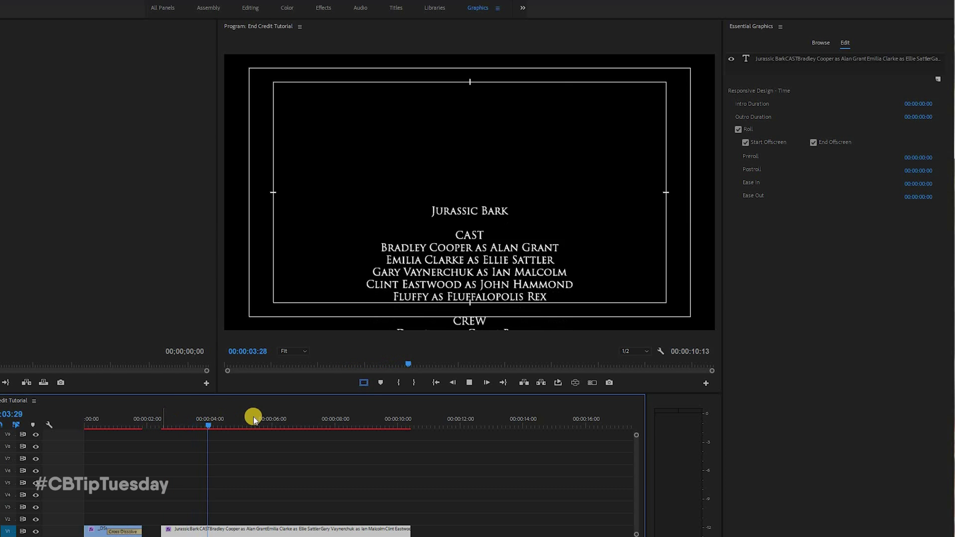
Scrub to the end of the roll and delete the stray 'V' line after '© 2018 Empire Studios'
click(309, 420)
drag(309, 420, 355, 420)
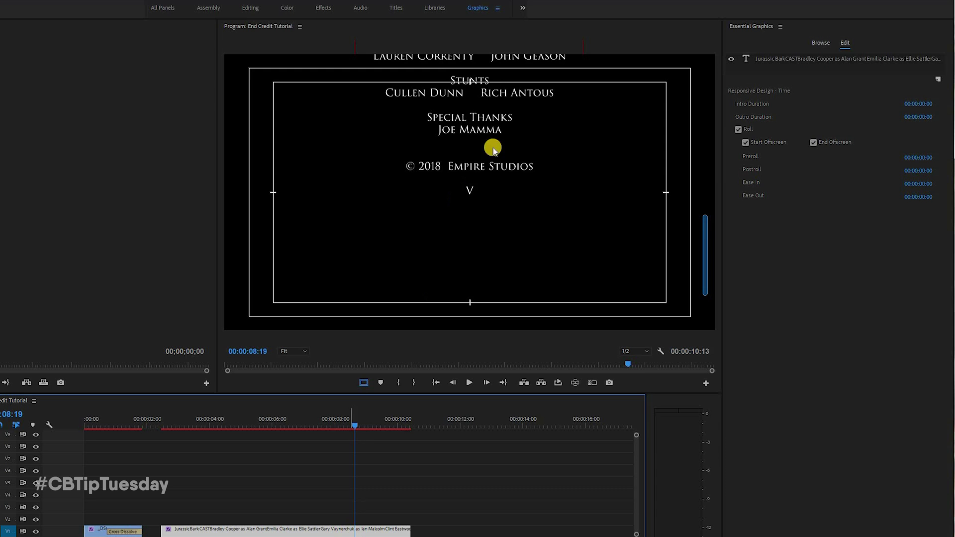
double_click(470, 192)
click(543, 184)
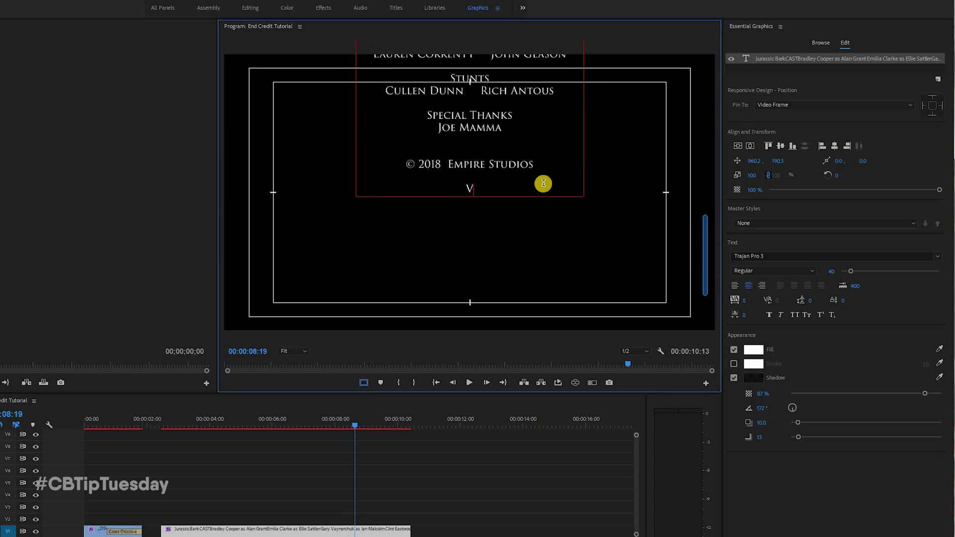
key(BackSpace)
key(BackSpace)
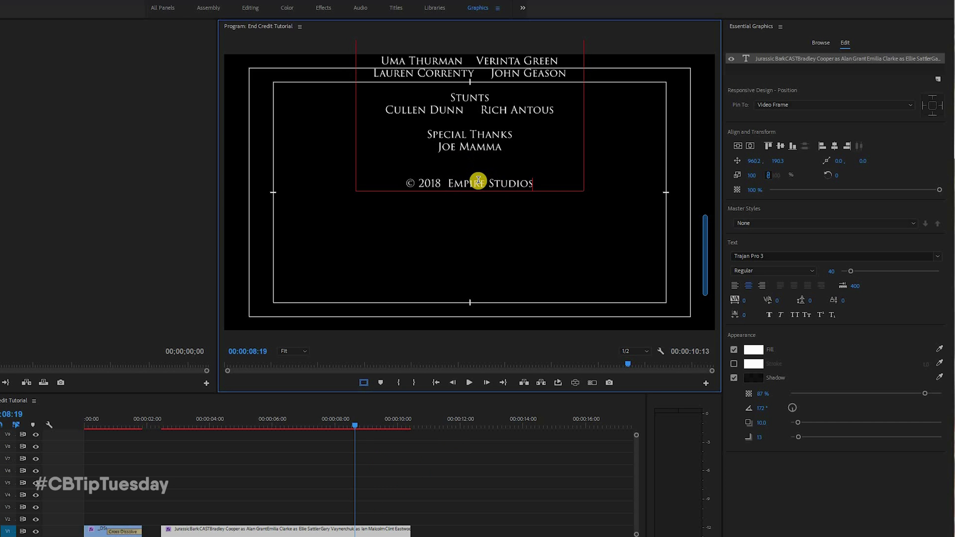
Play the credits from their start to check the roll speed
click(168, 420)
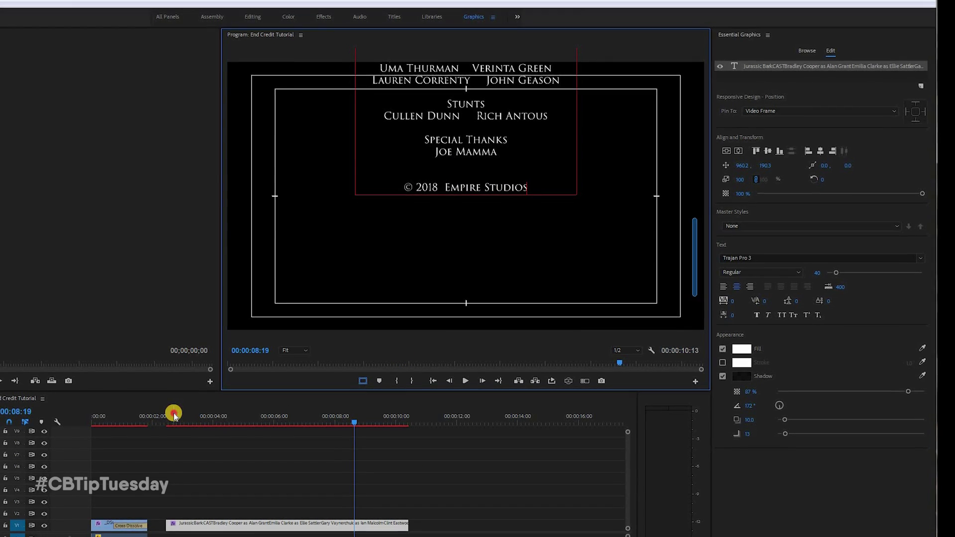
key(space)
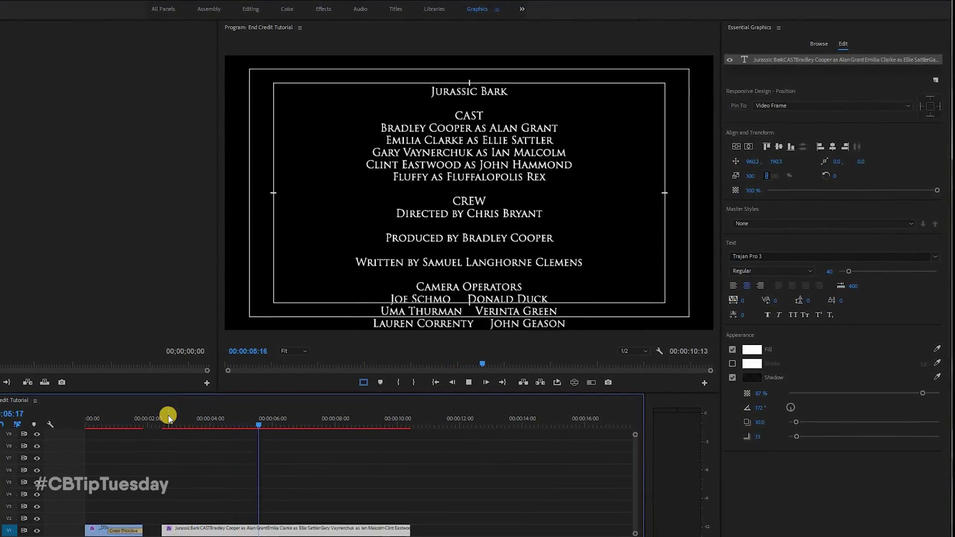
click(168, 529)
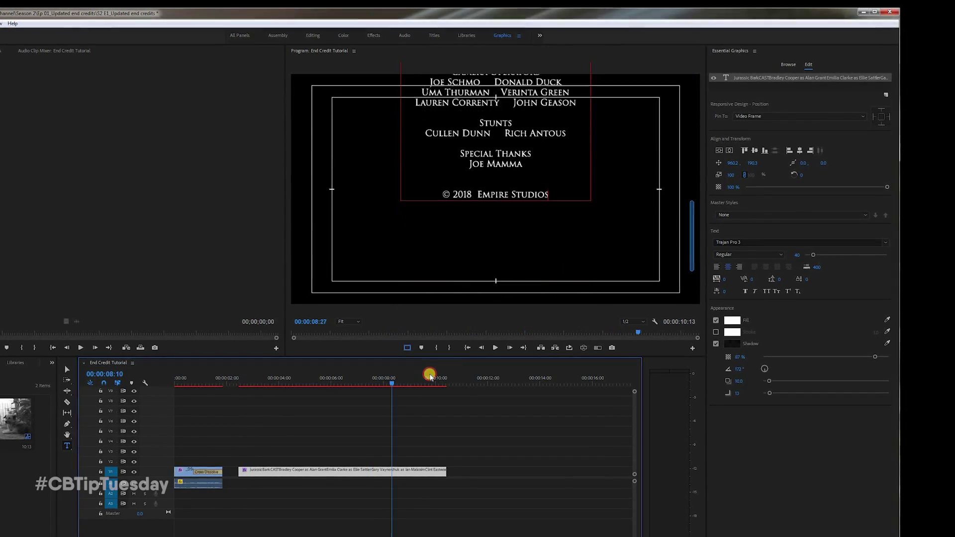
Extend the credits clip's out point about 5 seconds, making the sequence 00:00:16:13, and replay it
drag(450, 378, 343, 380)
drag(450, 477, 613, 479)
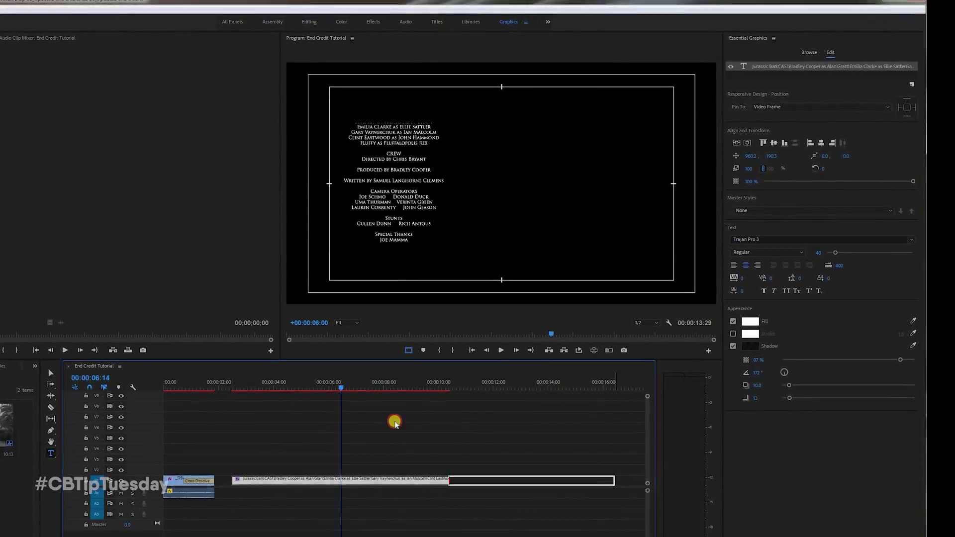
click(237, 381)
key(space)
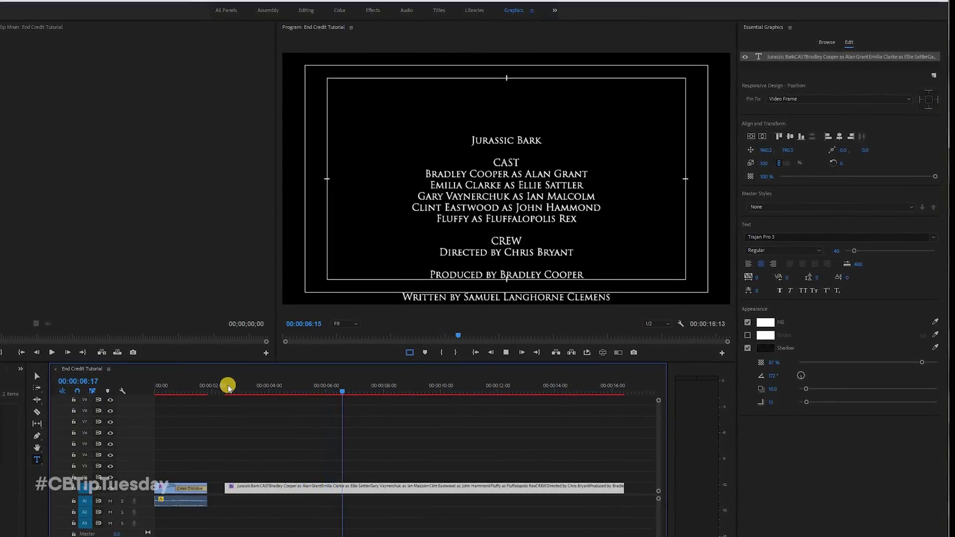
key(space)
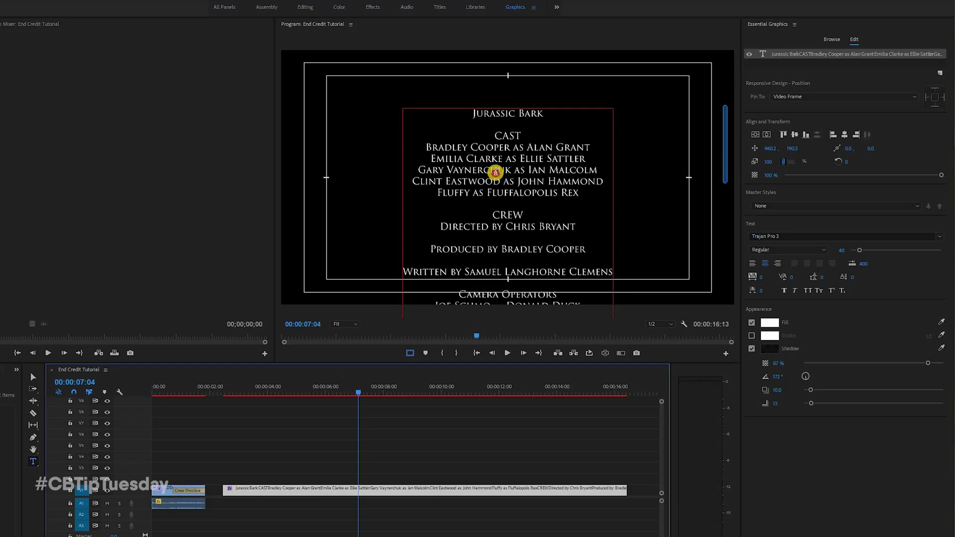
Set the JURASSIC BARK heading's font size to 50
drag(473, 114, 550, 115)
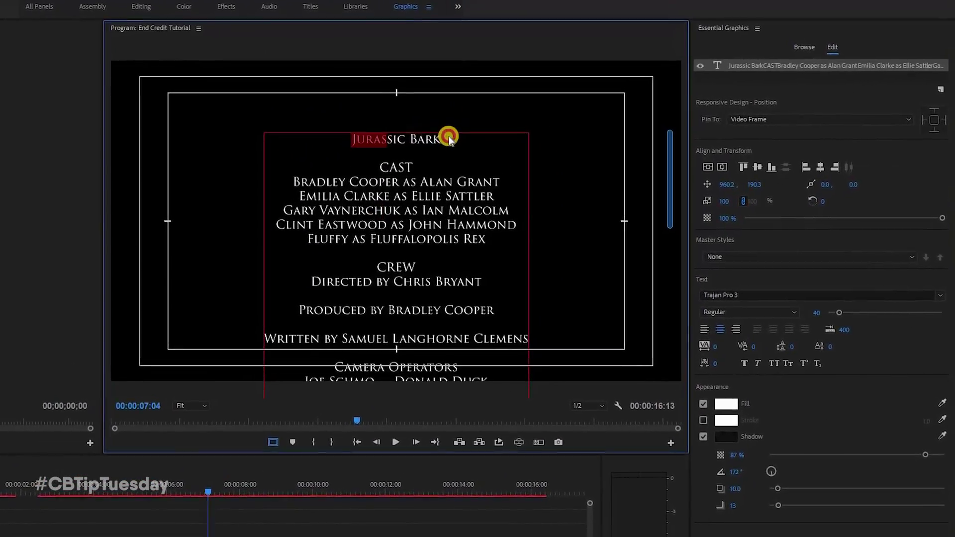
drag(450, 140, 444, 139)
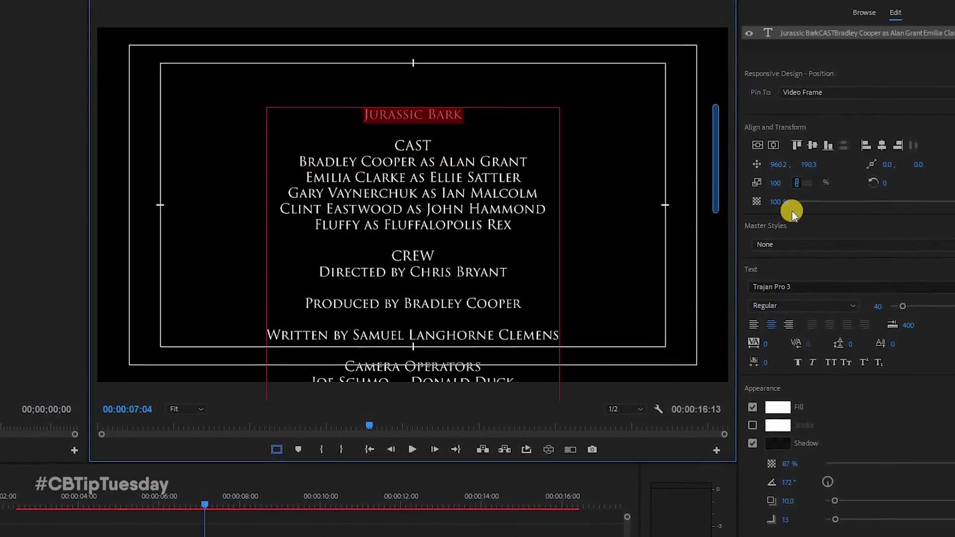
click(876, 305)
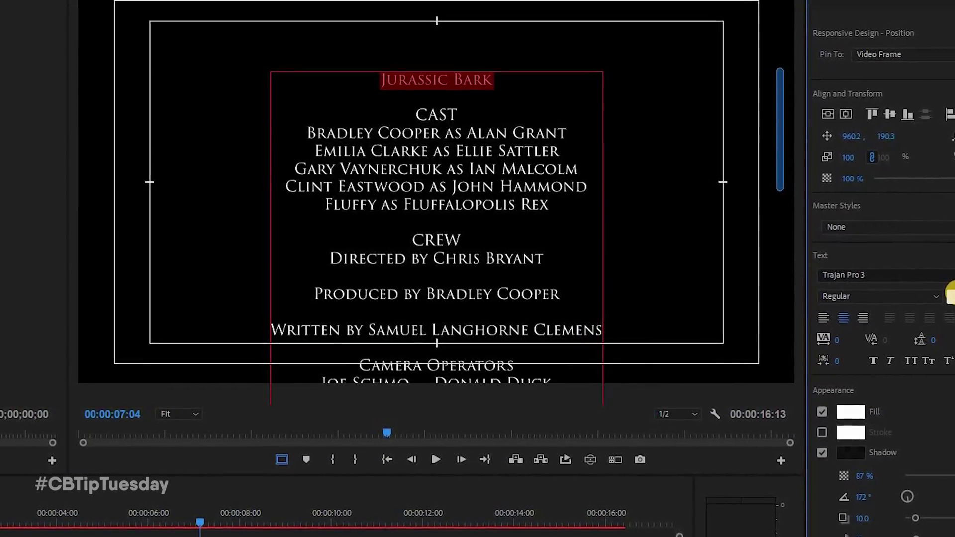
text(50)
key(Return)
Insert blank lines between credit sections, including before Camera Operators and after the Stunts names
click(491, 205)
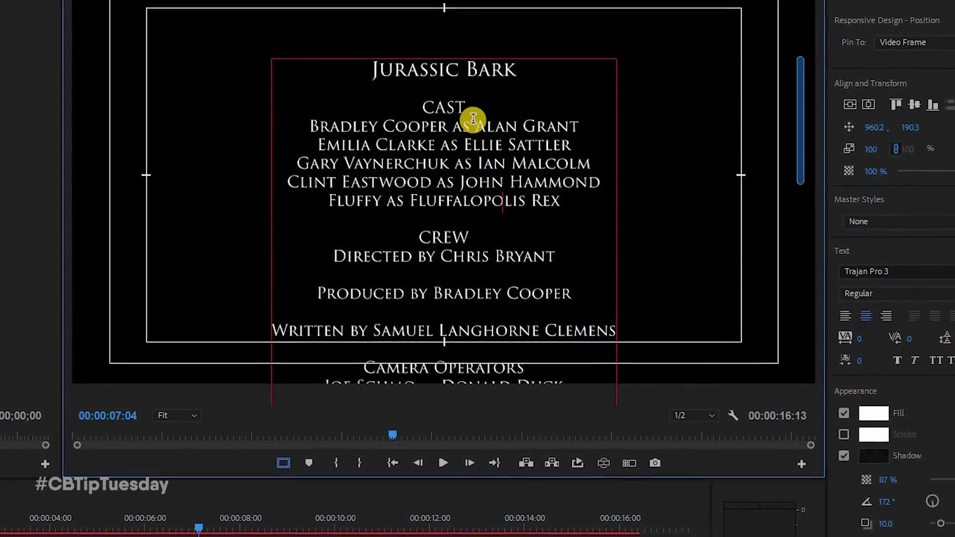
click(471, 96)
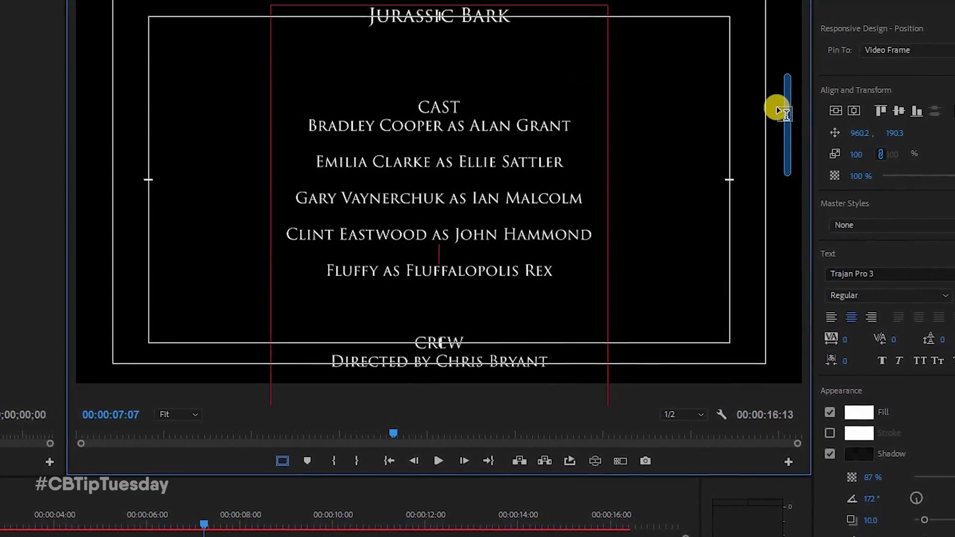
drag(786, 206, 784, 274)
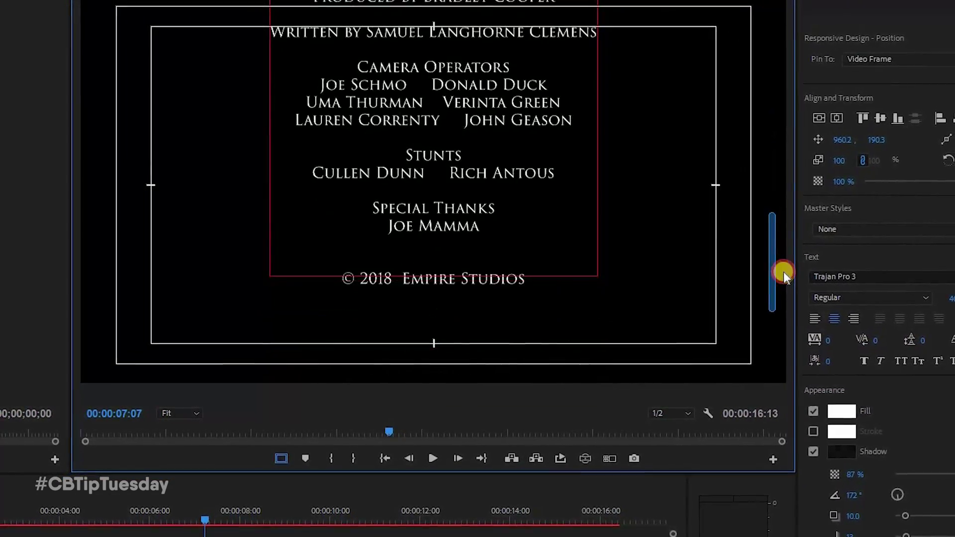
scroll(464, 252, up, 2)
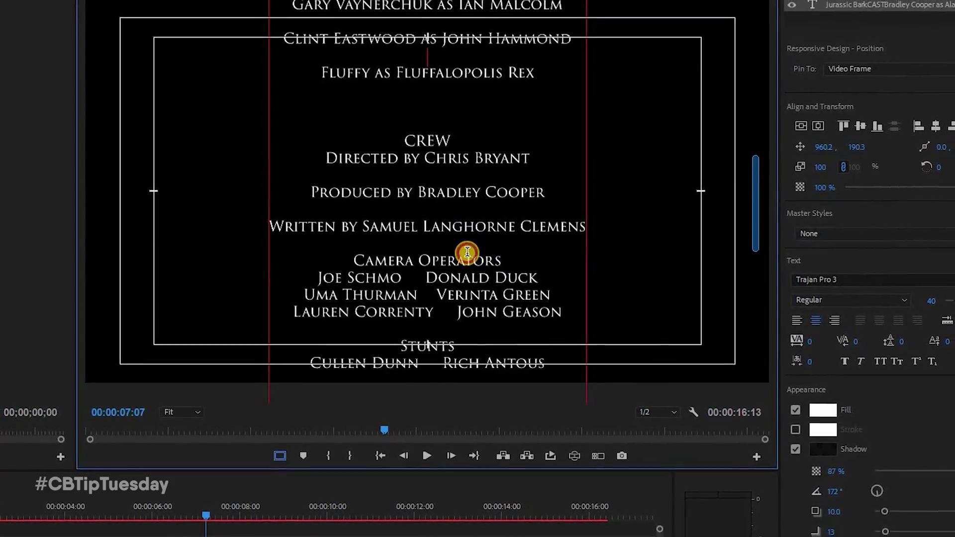
key(Return)
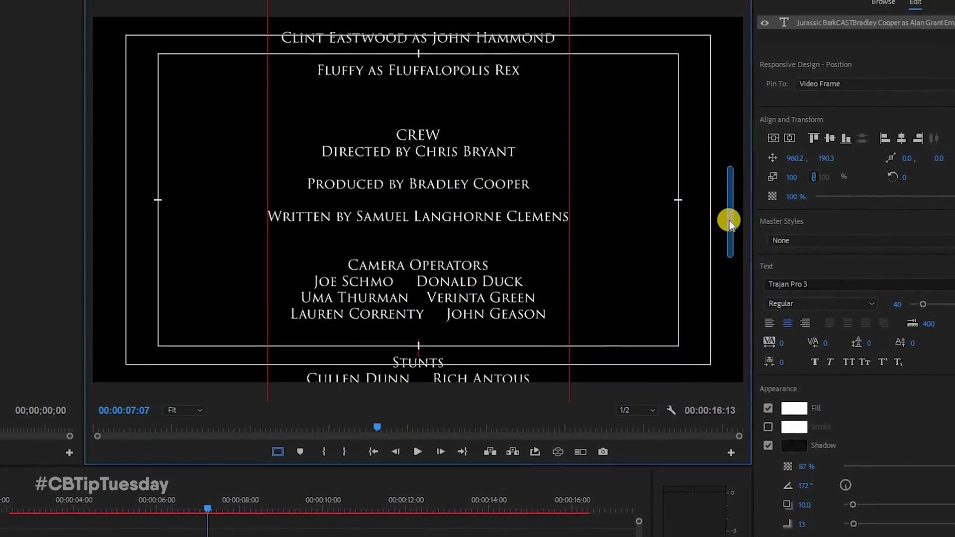
drag(725, 267, 719, 346)
click(449, 126)
key(Return)
click(442, 185)
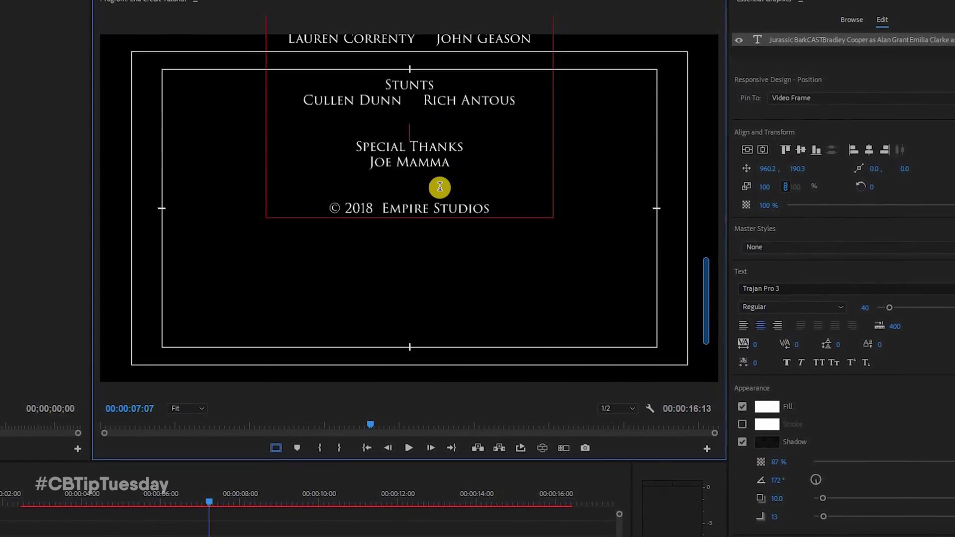
Add a blank line before the © 2018 line and preview the roll from near the start
key(Return)
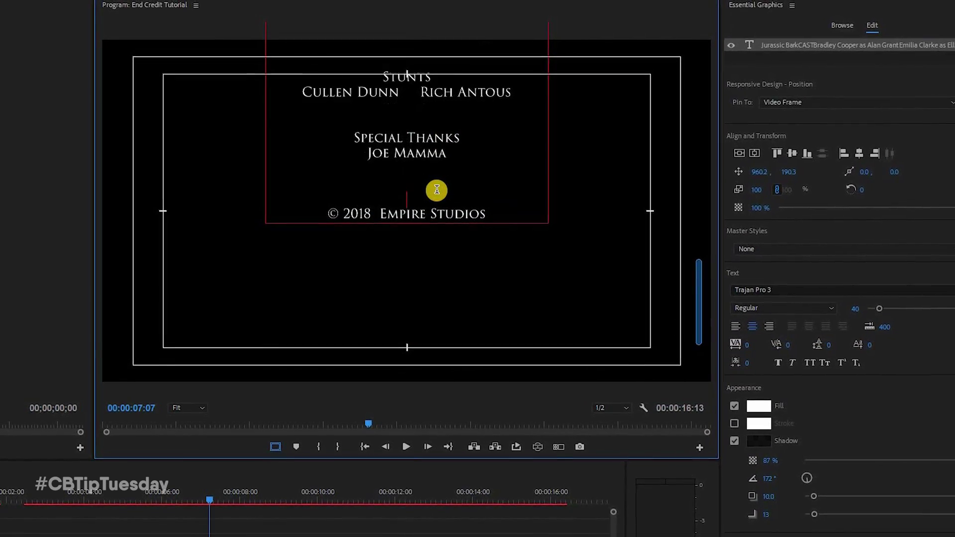
key(Return)
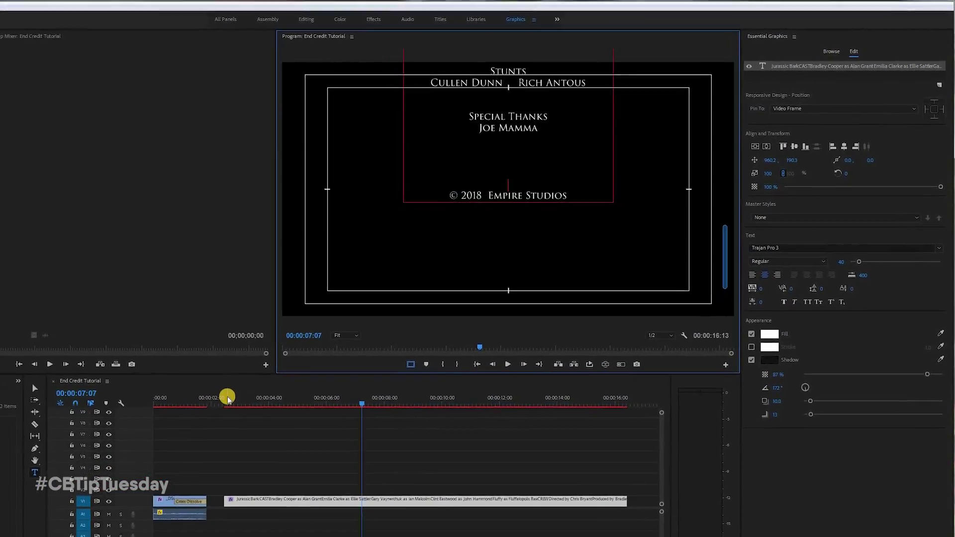
click(227, 399)
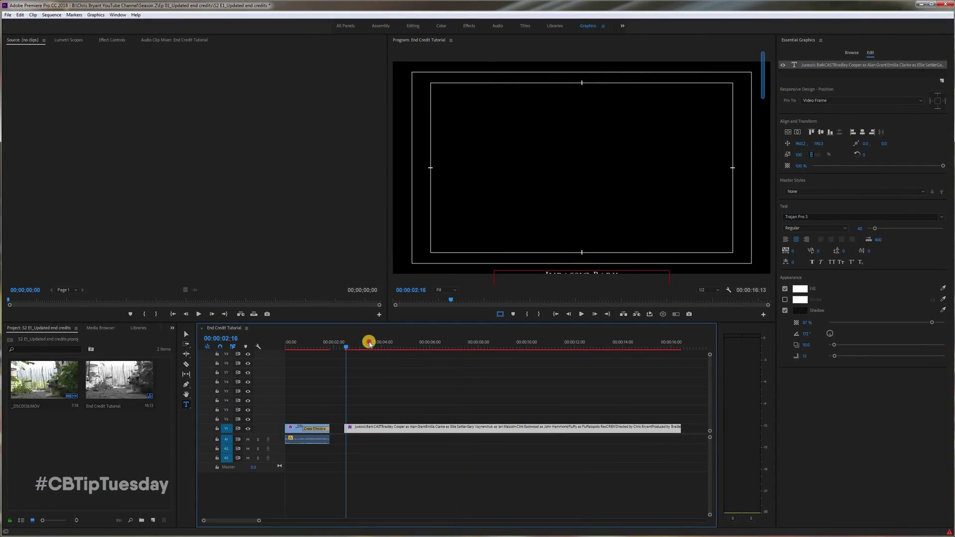
drag(369, 343, 352, 343)
key(space)
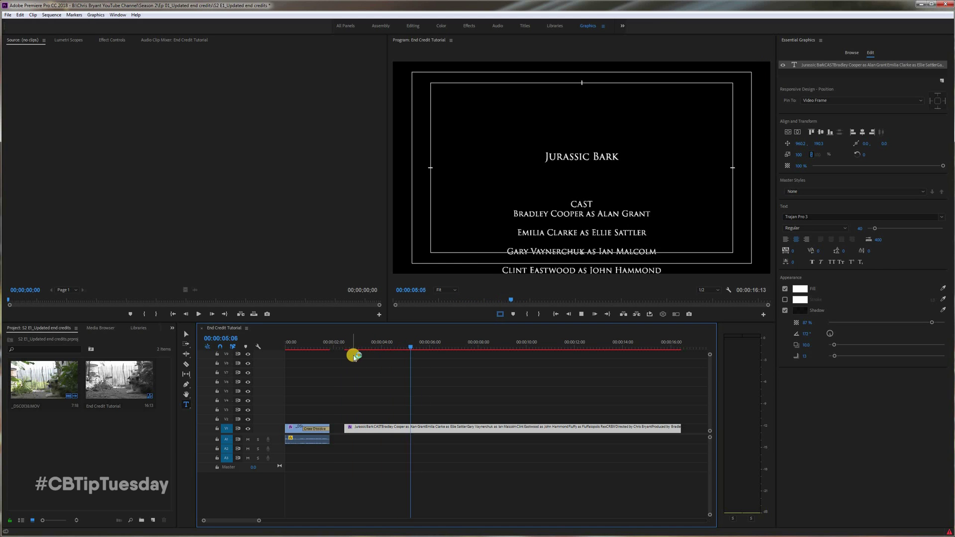
key(space)
Drag the credits clip's out point right to lengthen the roll, then play it back
drag(692, 427, 605, 442)
scroll(506, 473, down, 4)
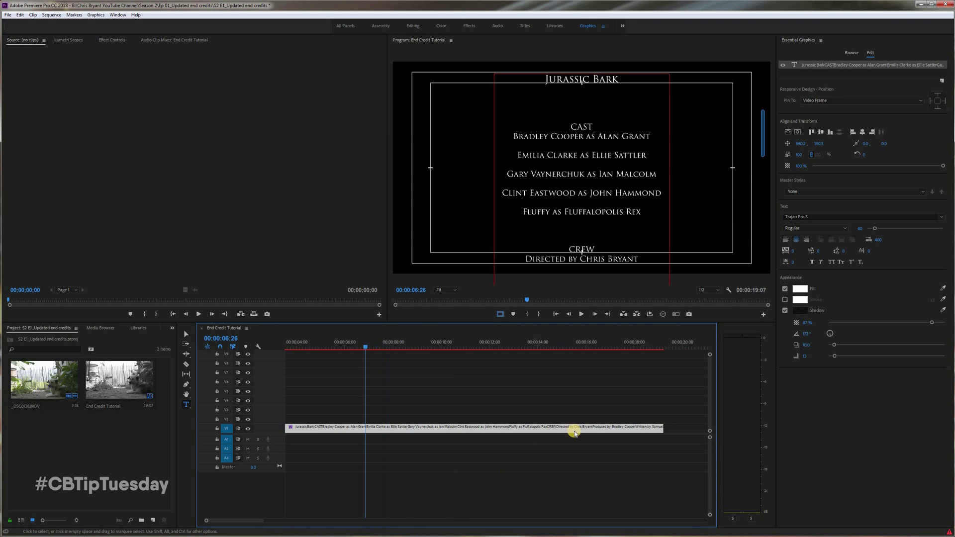
drag(629, 431, 656, 431)
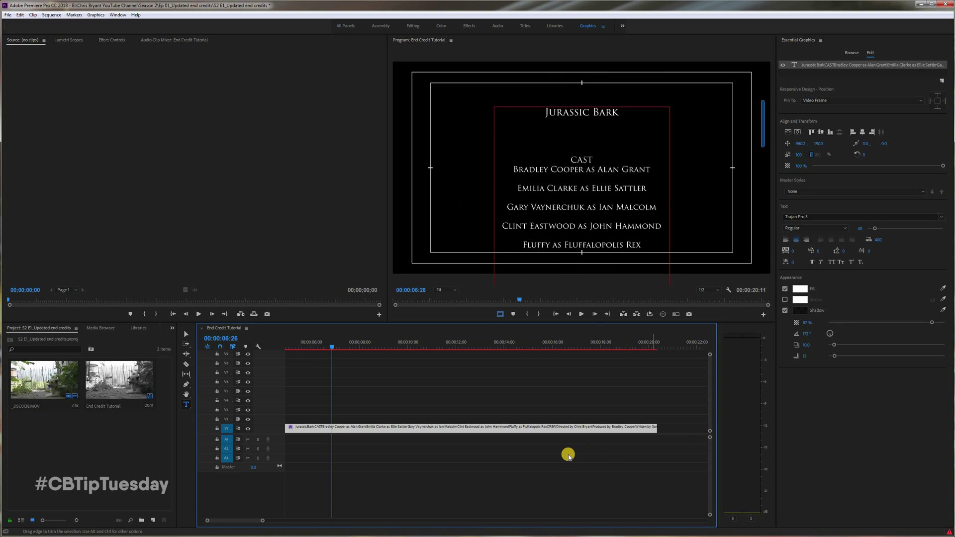
key(space)
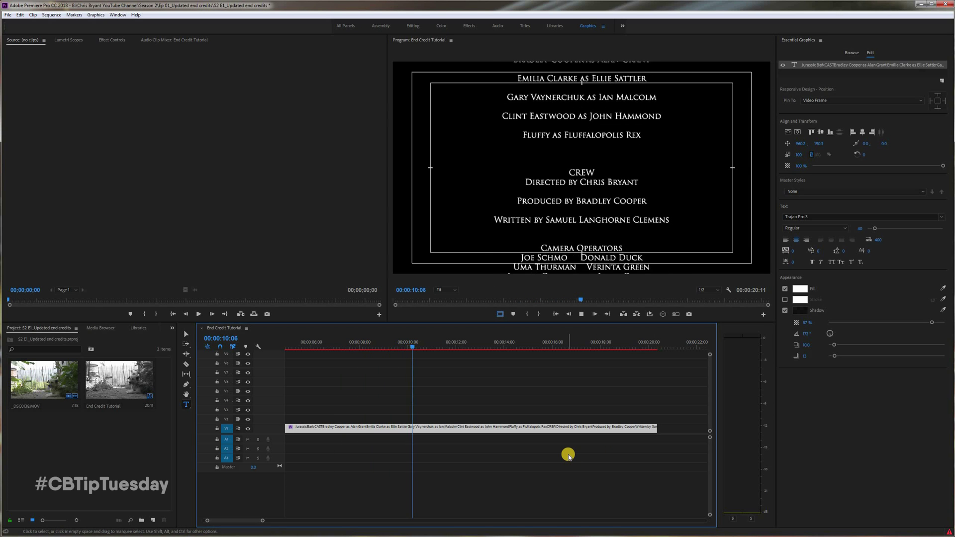
key(space)
Nudge the credits clip slightly earlier, making the sequence 00:00:20:05, and return to the start
scroll(365, 433, up, 3)
scroll(363, 416, up, 2)
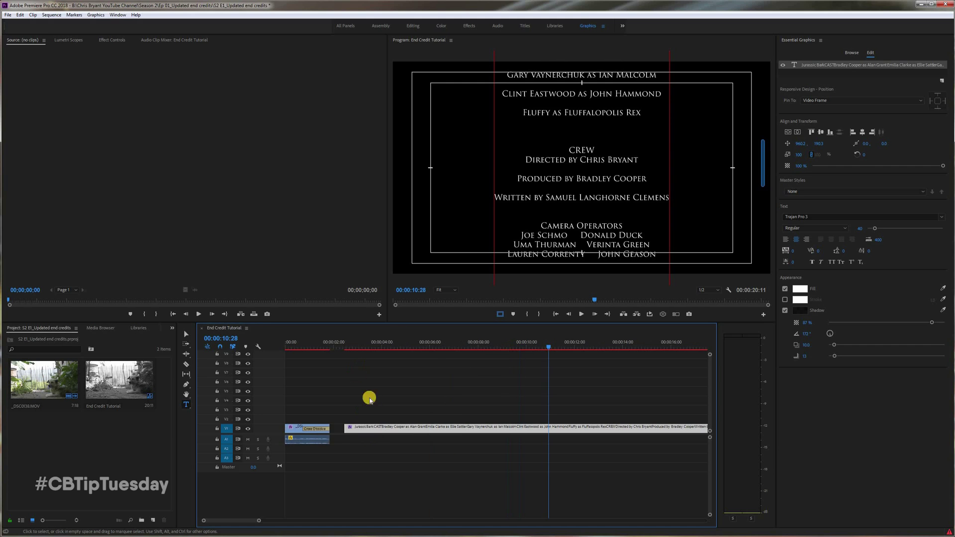
drag(373, 429, 337, 342)
click(337, 344)
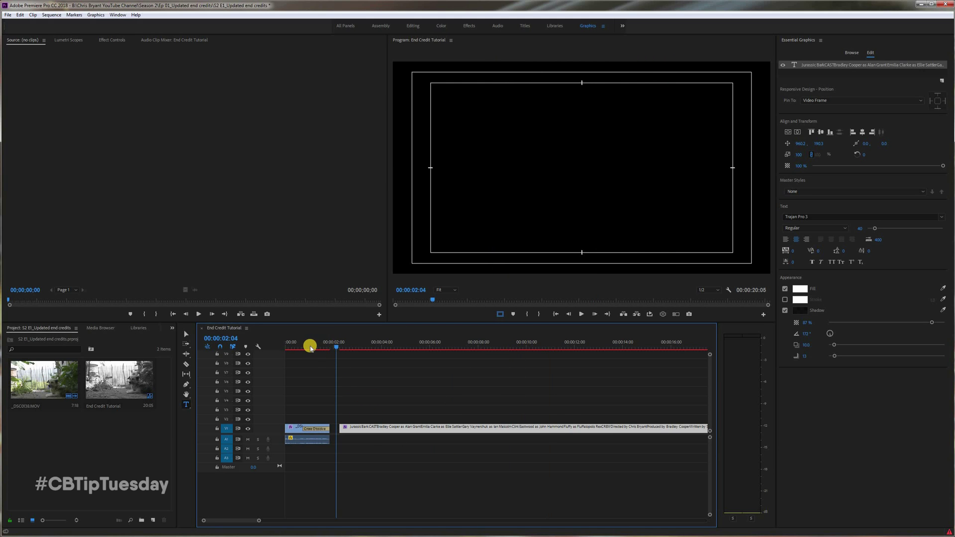
key(Home)
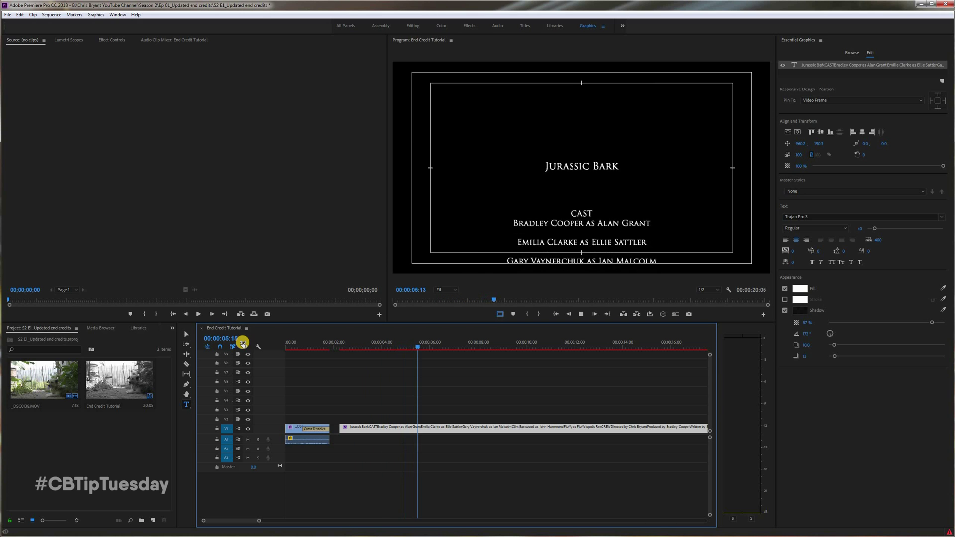
Move the credits clip up to V2 and slide the _DSC0138.MOV dog clip along V1 beneath it
click(450, 347)
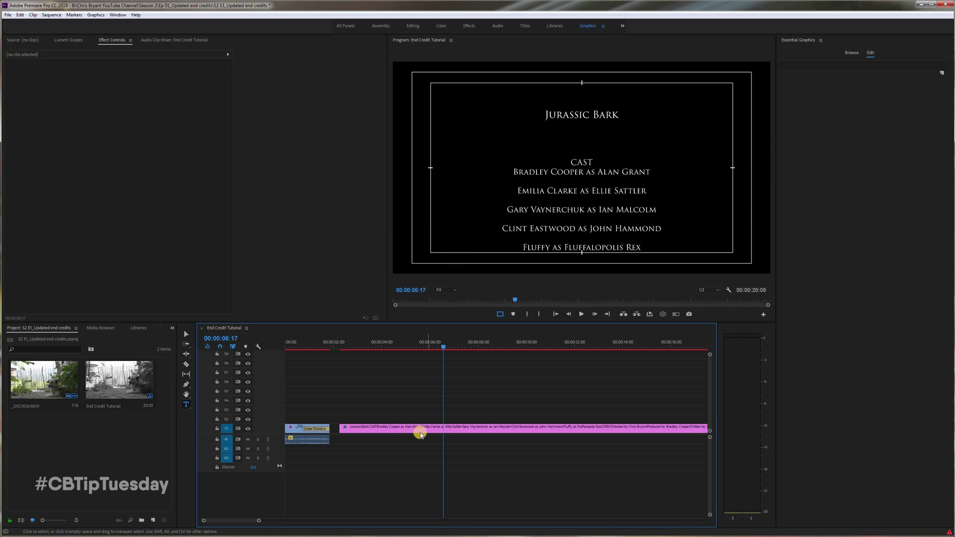
drag(420, 428, 417, 418)
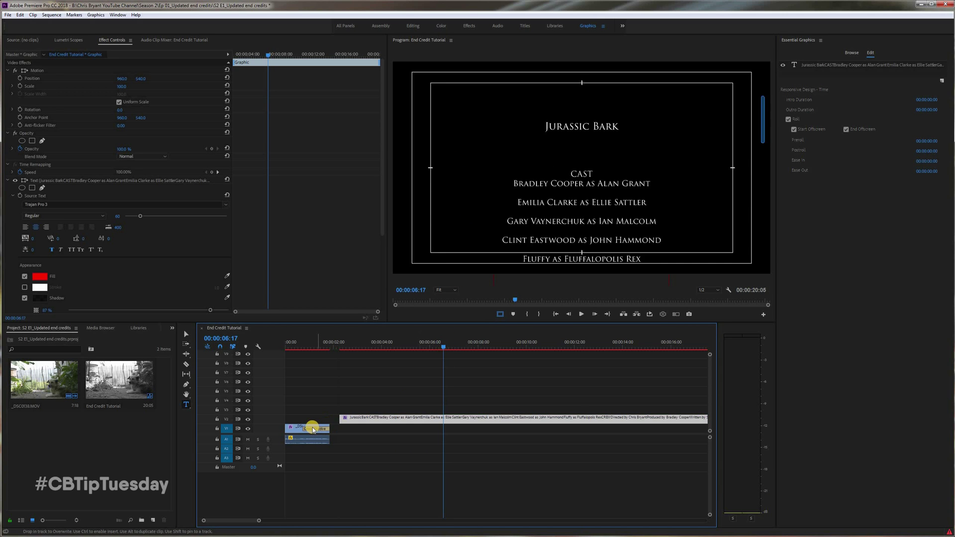
click(309, 431)
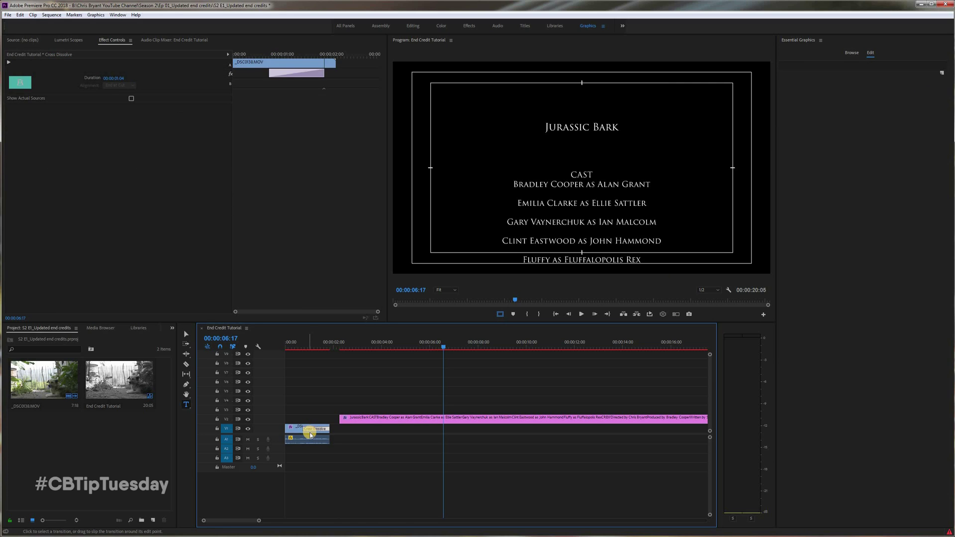
drag(310, 433, 429, 442)
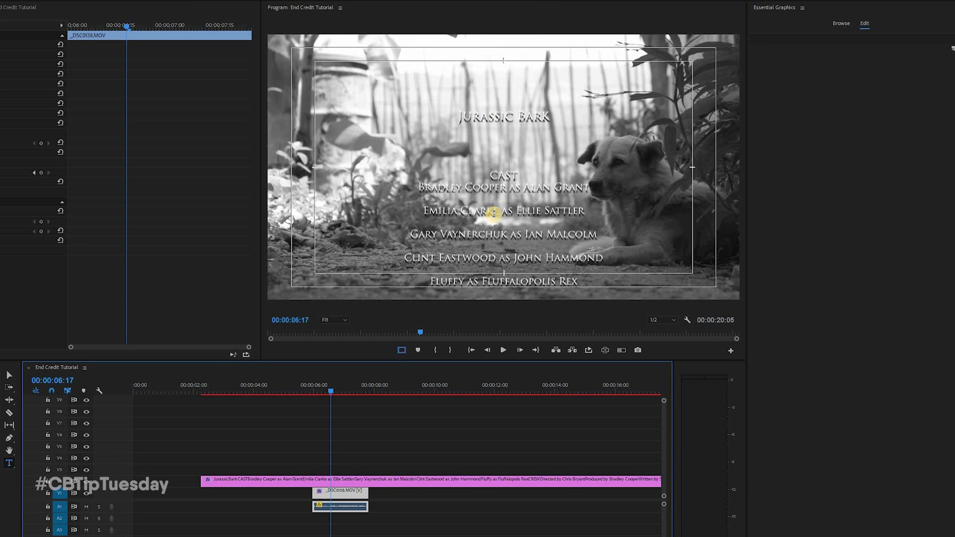
Fill the Jurassic Bark heading with pure red (FF0000)
click(531, 203)
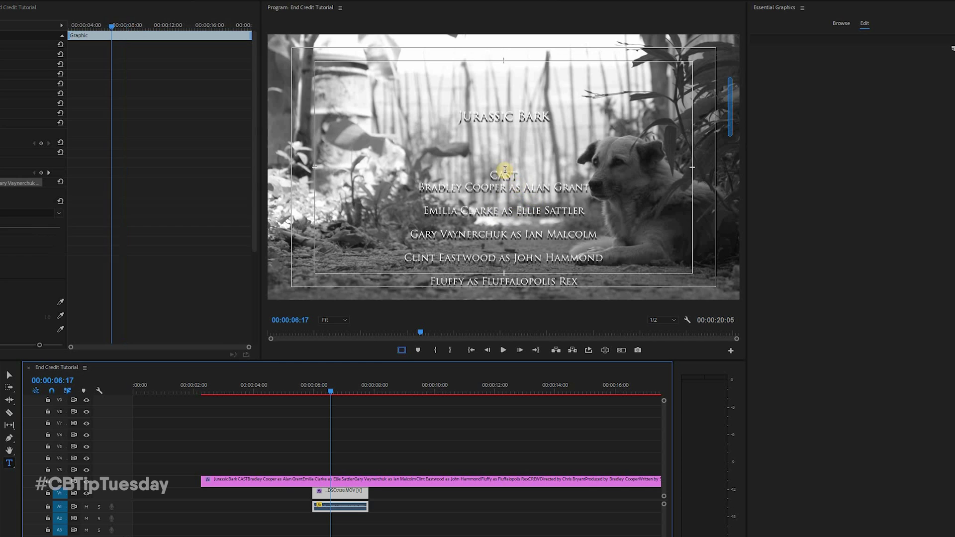
triple_click(555, 121)
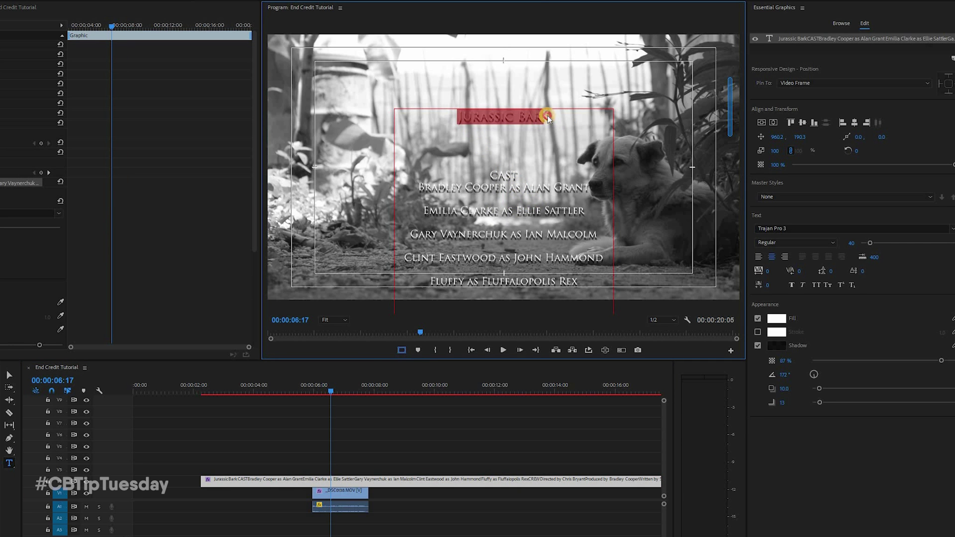
click(778, 323)
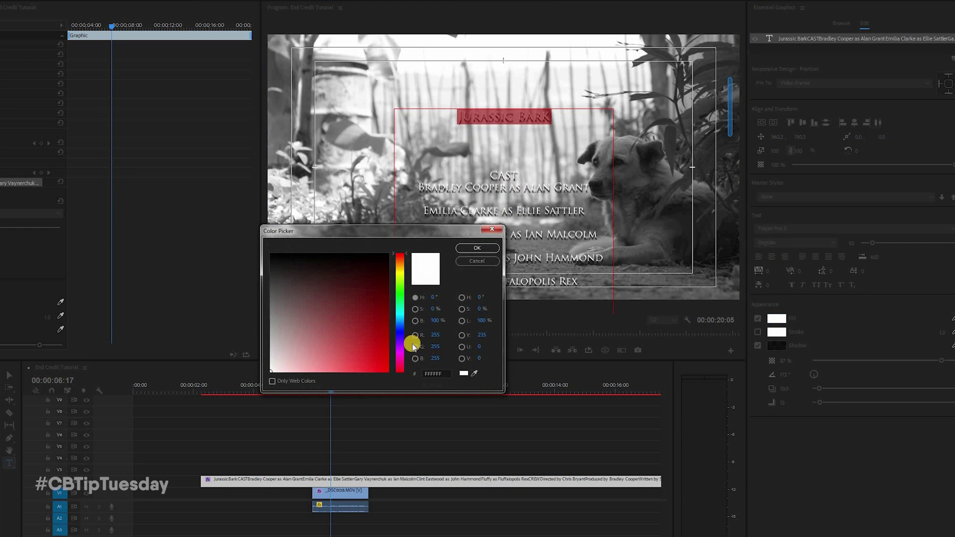
click(391, 382)
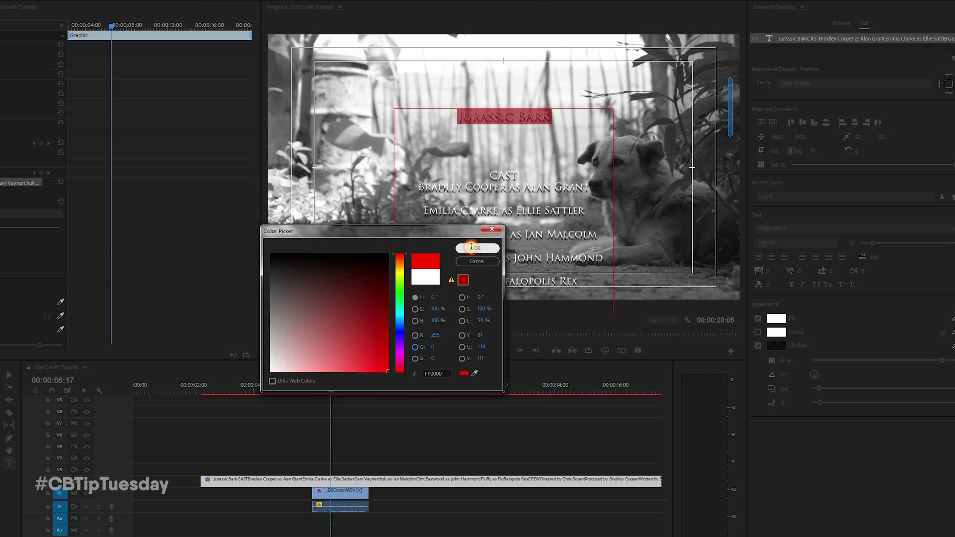
click(477, 248)
Make the heading Faux Bold with font size 70
click(793, 286)
click(848, 244)
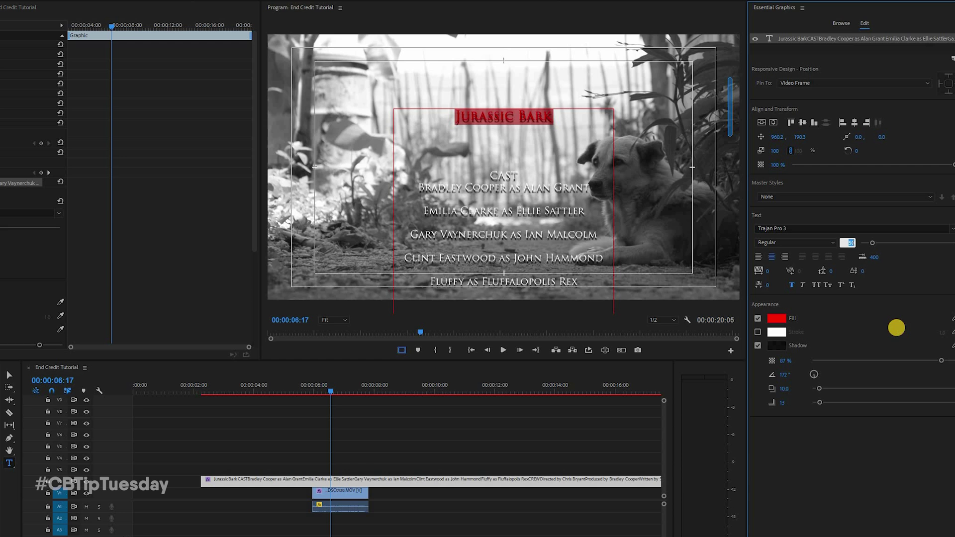
text(70)
key(Return)
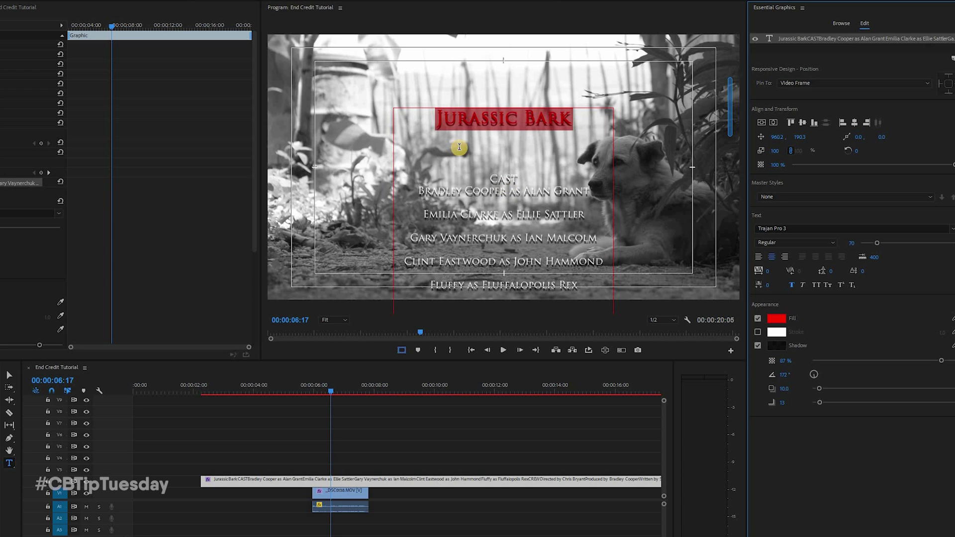
click(516, 109)
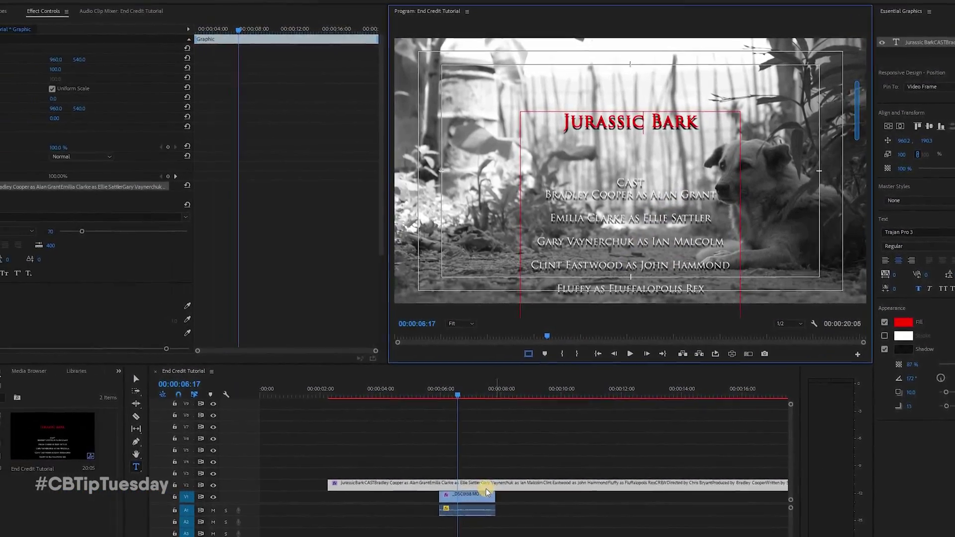
Lower the dog clip's opacity to 32%, trim its end to the footage limit, and play back
click(486, 493)
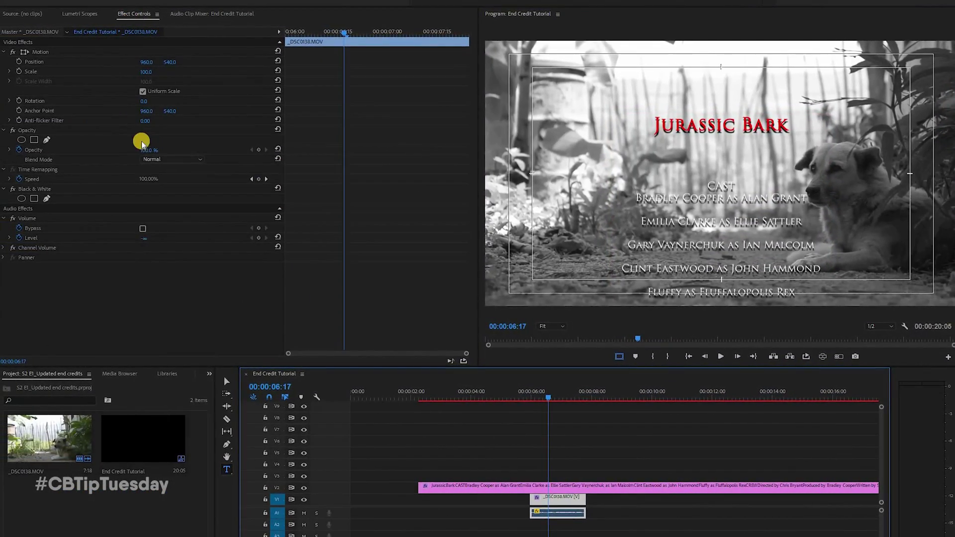
drag(152, 152, 116, 158)
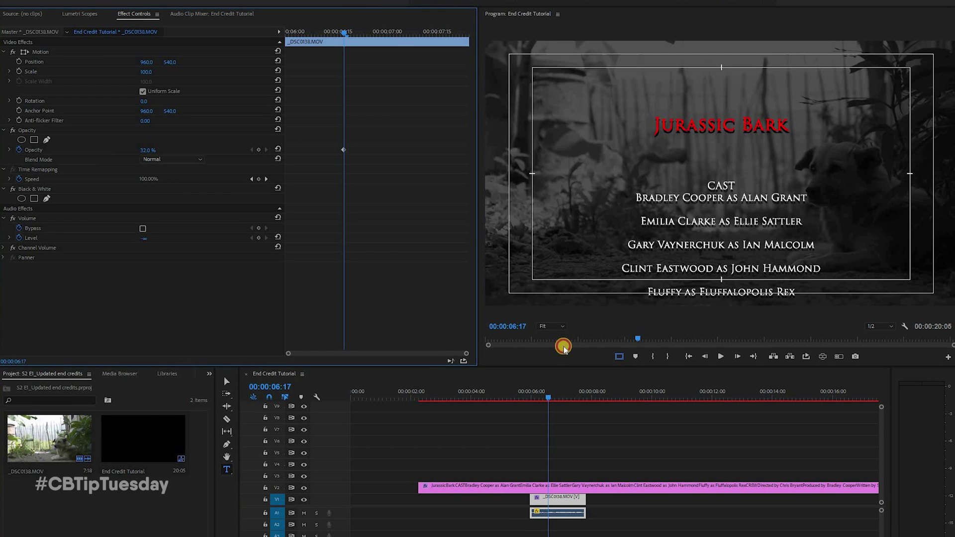
click(531, 393)
drag(594, 499, 636, 501)
key(space)
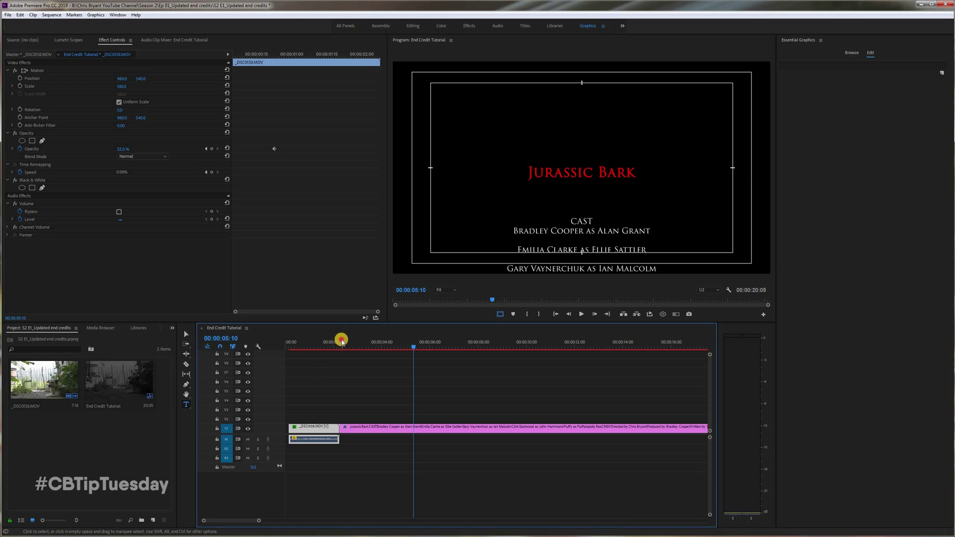
click(341, 342)
key(space)
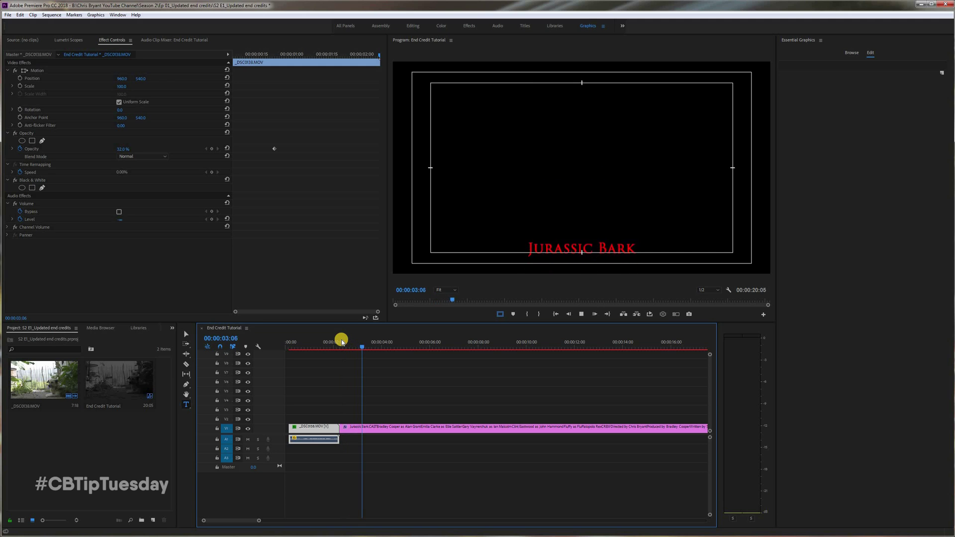